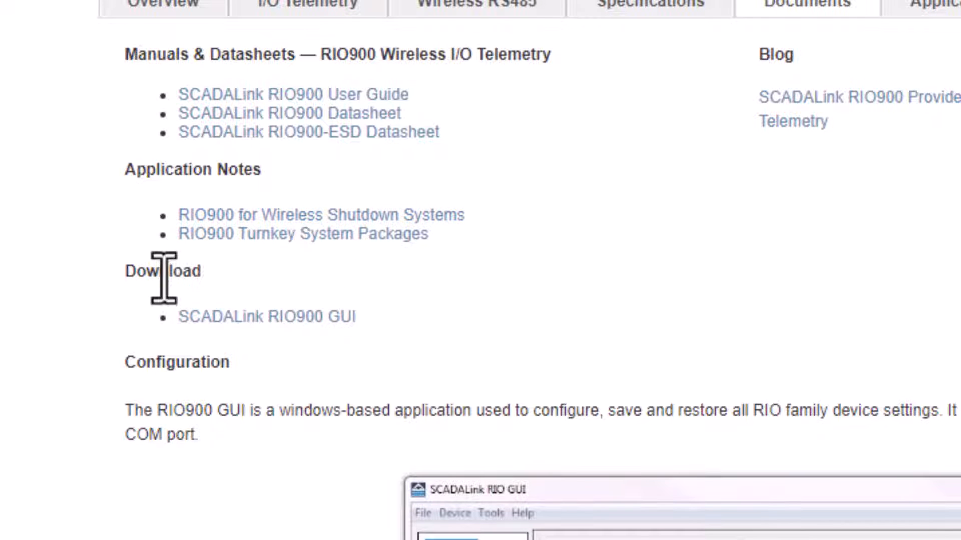
Step: Highlight the 'SCADALink RIO900 GUI' download link, then minimize the browser to reveal the desktop
drag(380, 313, 183, 322)
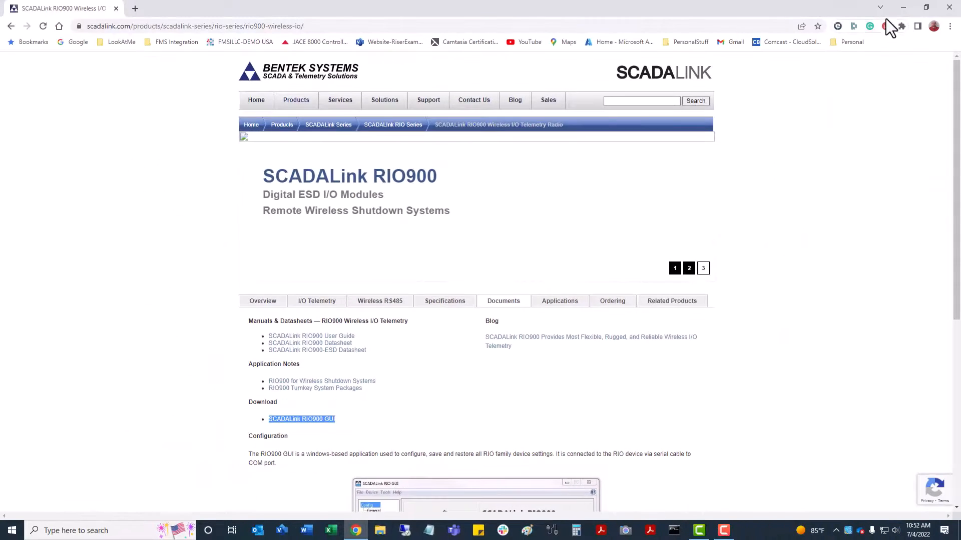
click(899, 9)
click(477, 343)
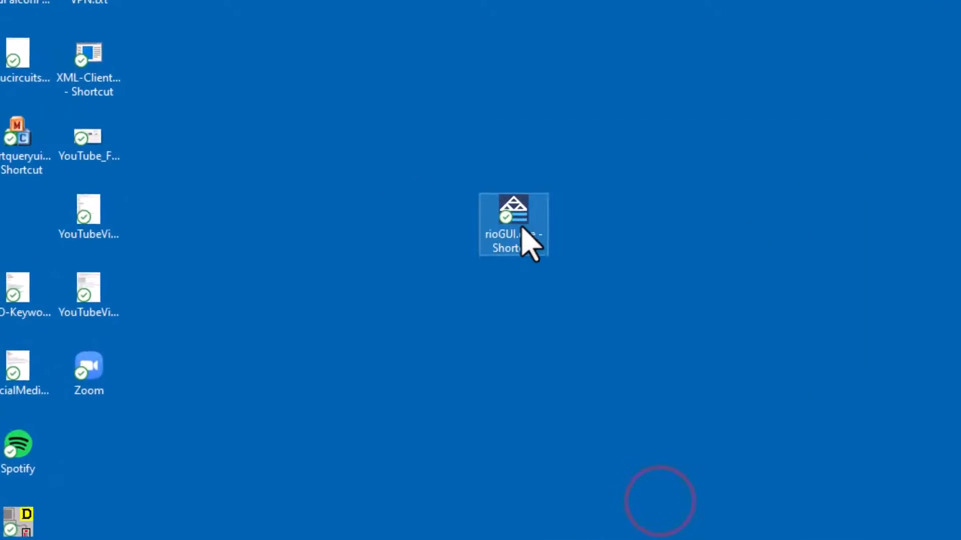
Step: Launch rioGUI.exe from the desktop and bring up its Device menu commands
double_click(518, 218)
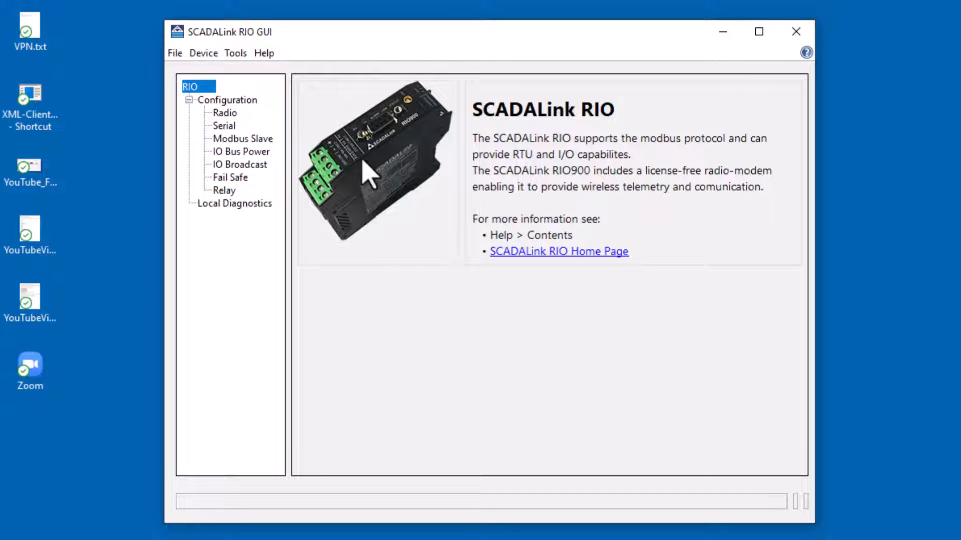
click(206, 59)
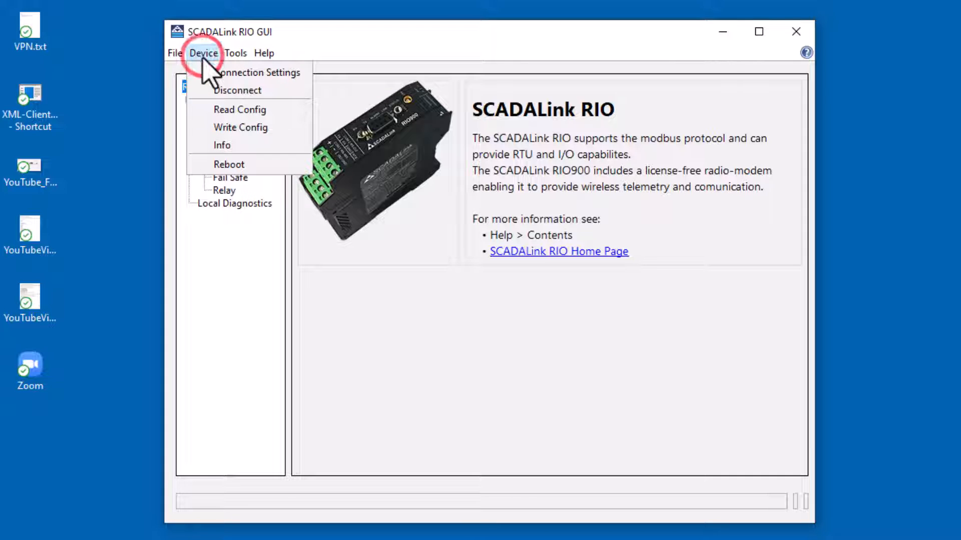
Step: Open Connection Settings and check the available COM ports (COM1–COM13), with COM8 as PC Port
click(221, 74)
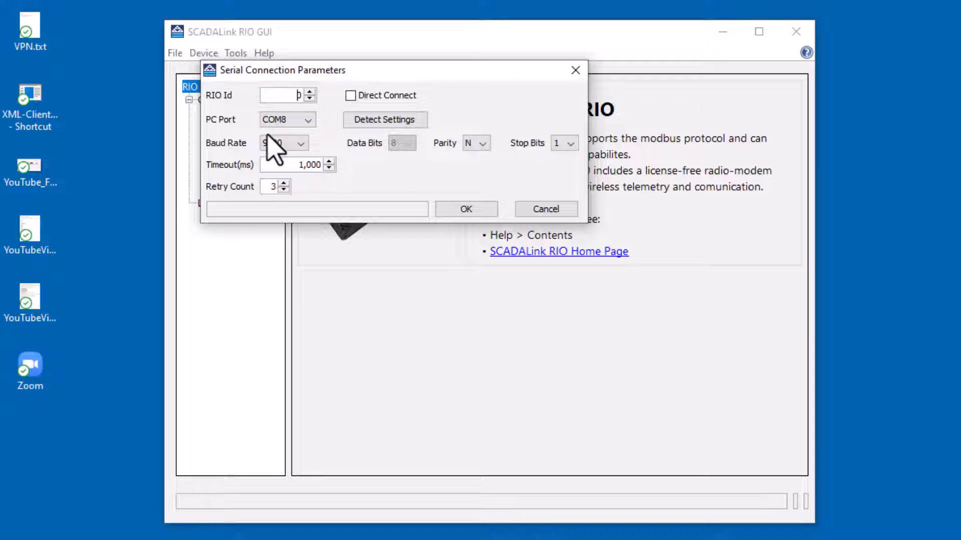
click(307, 119)
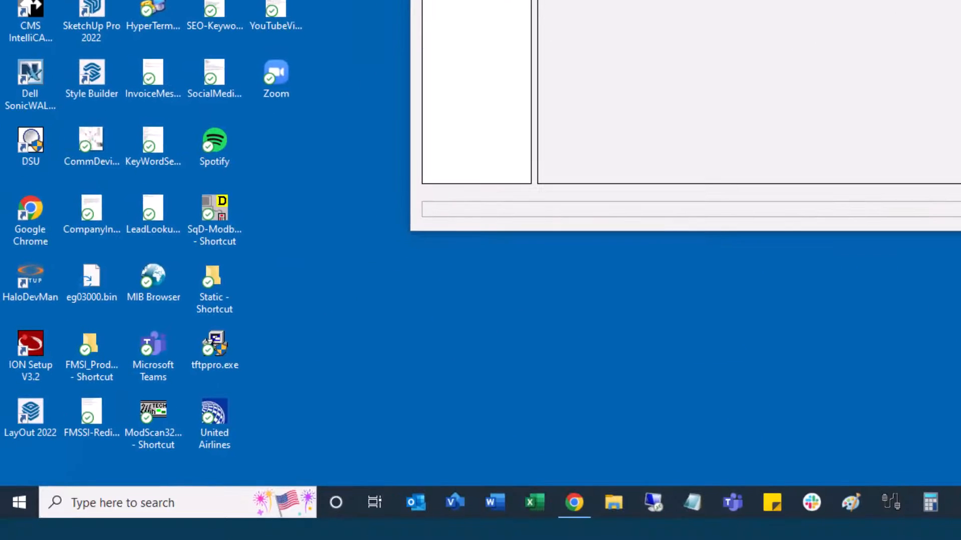
Step: Search Windows for 'device' and open Device Manager
click(196, 500)
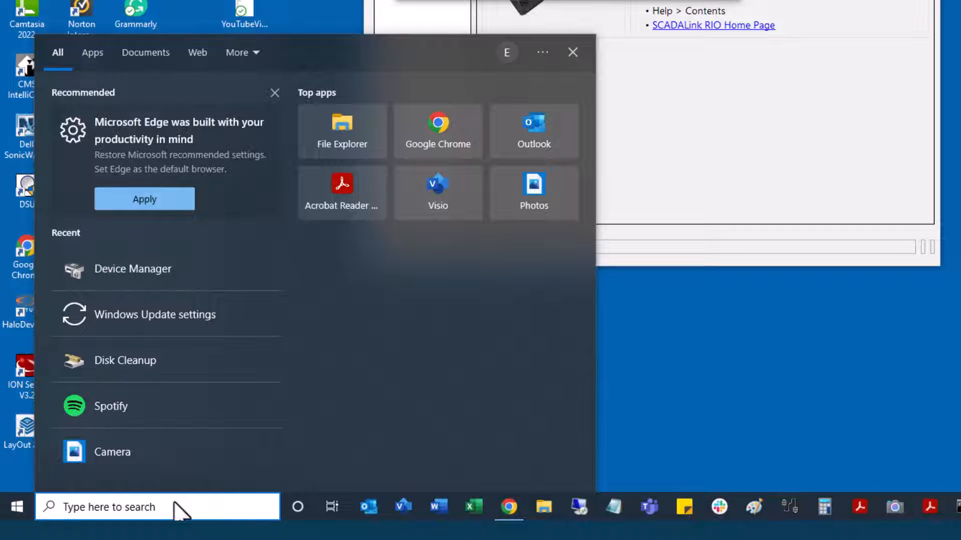
text(device)
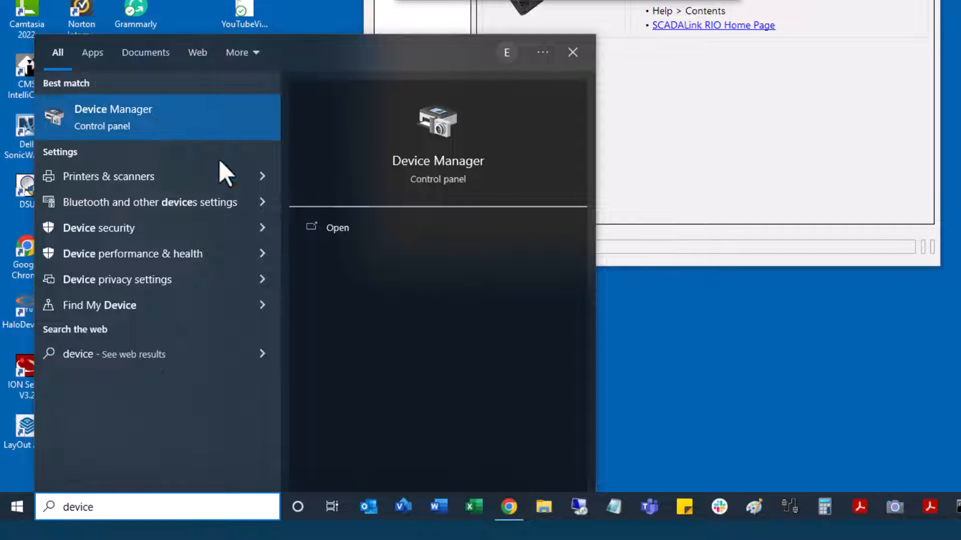
click(342, 233)
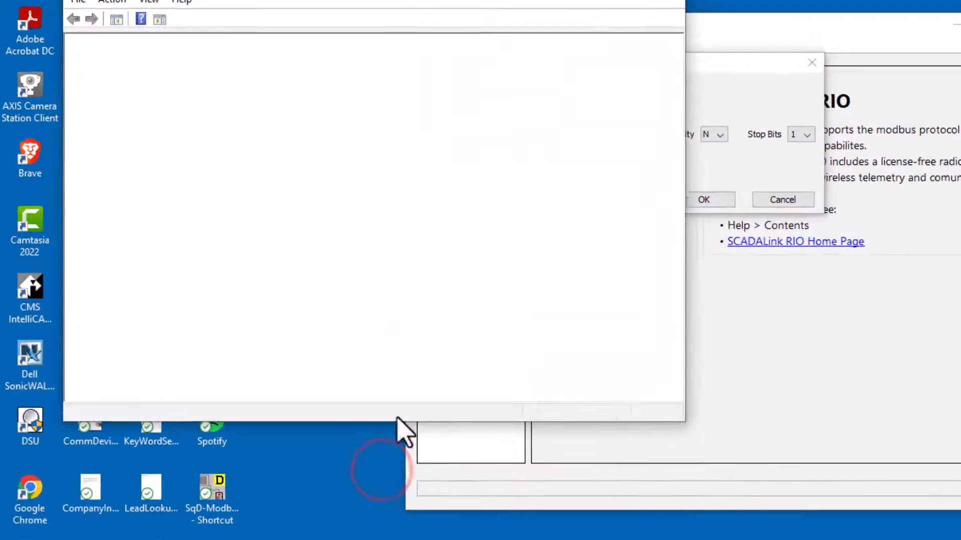
Step: Expand Ports (COM & LPT) to confirm the ATEN USB to Serial Bridge is on COM8
scroll(215, 310, down, 6)
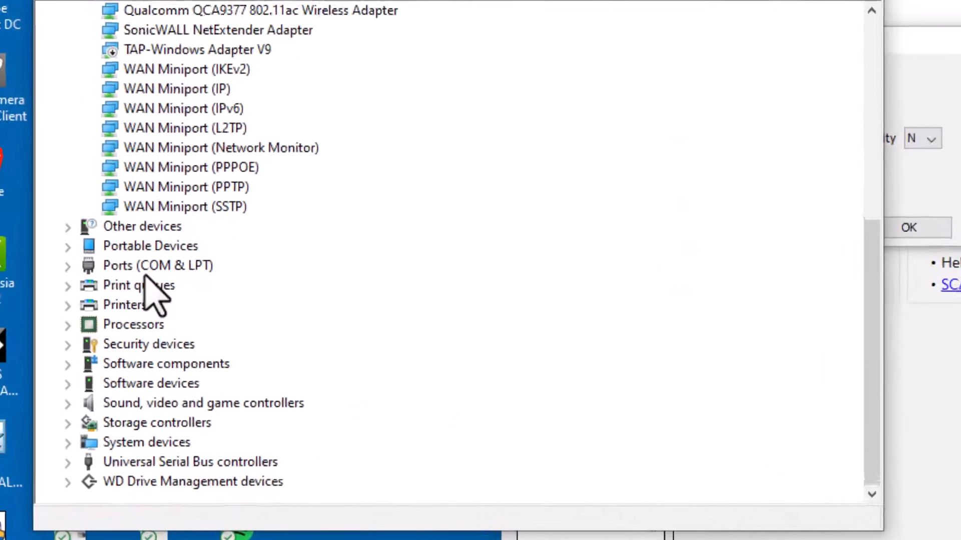
click(67, 266)
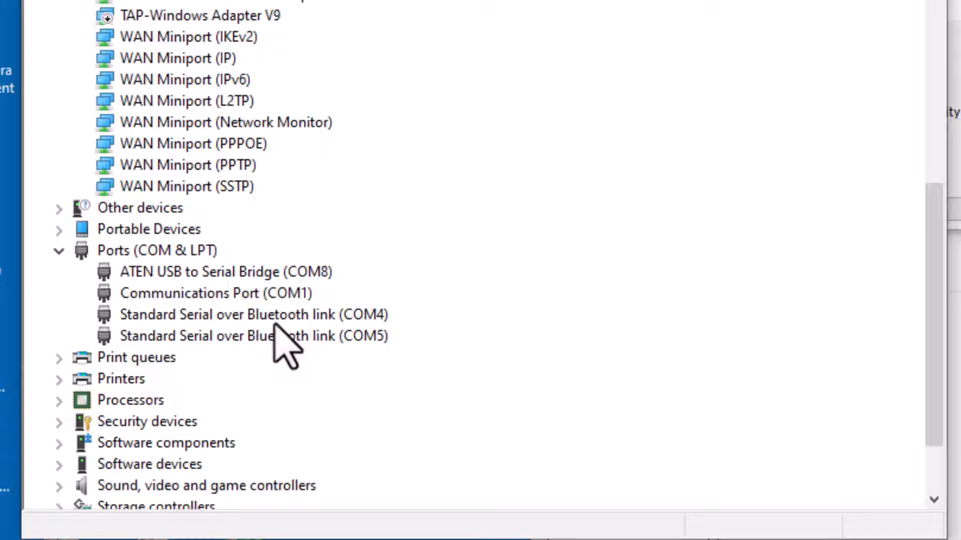
scroll(283, 345, up, 6)
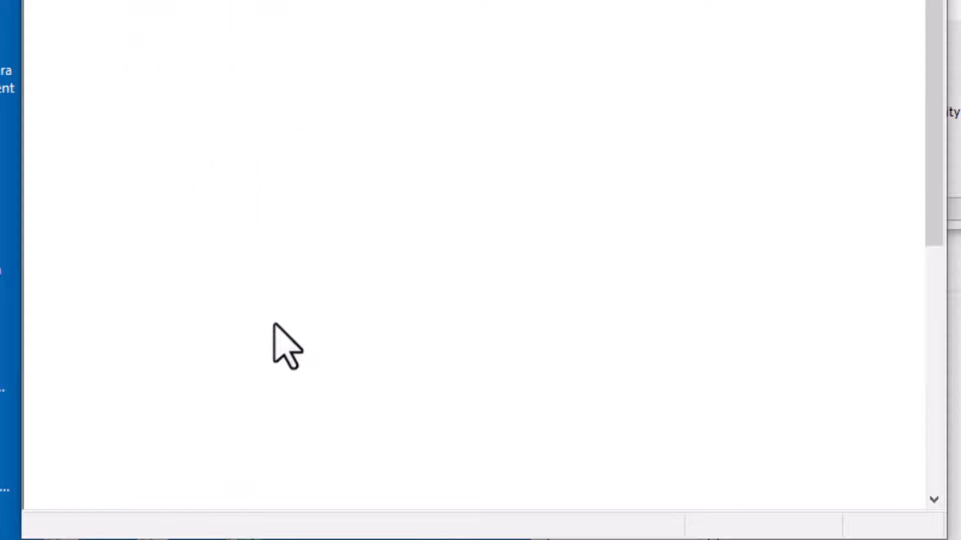
scroll(274, 324, down, 7)
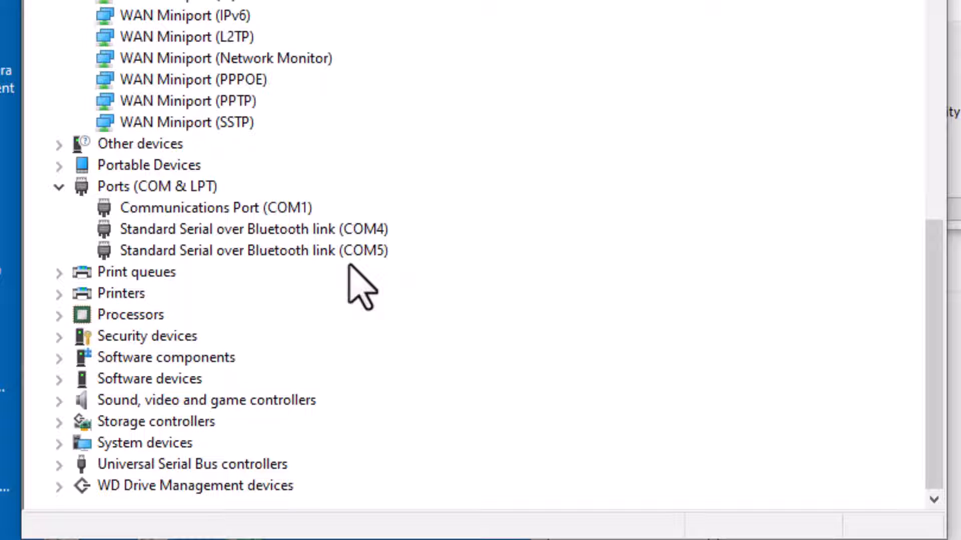
scroll(348, 269, up, 7)
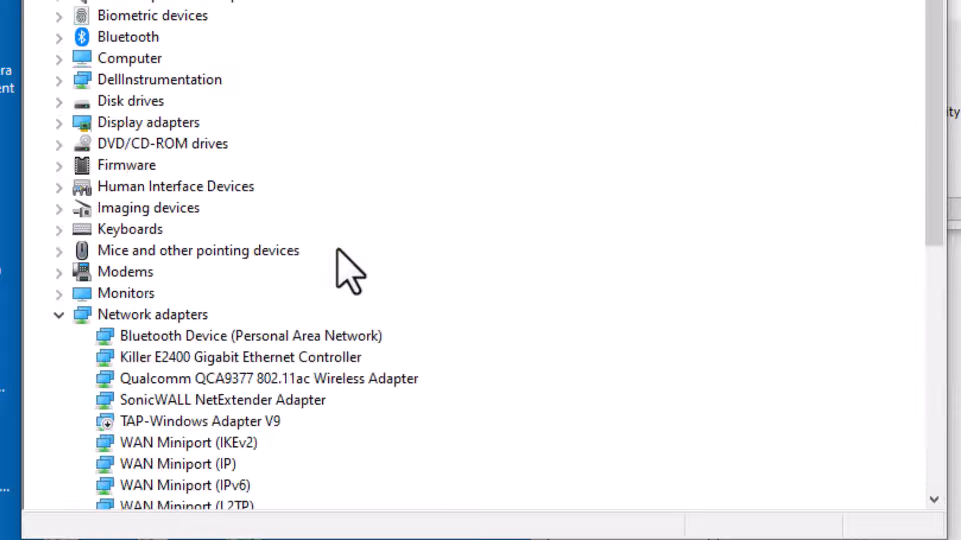
scroll(345, 295, down, 4)
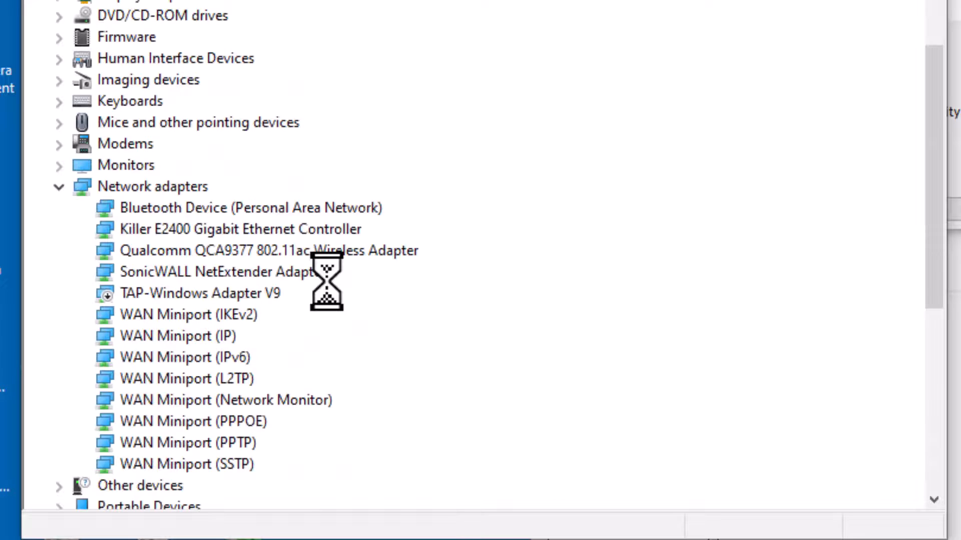
scroll(330, 285, down, 4)
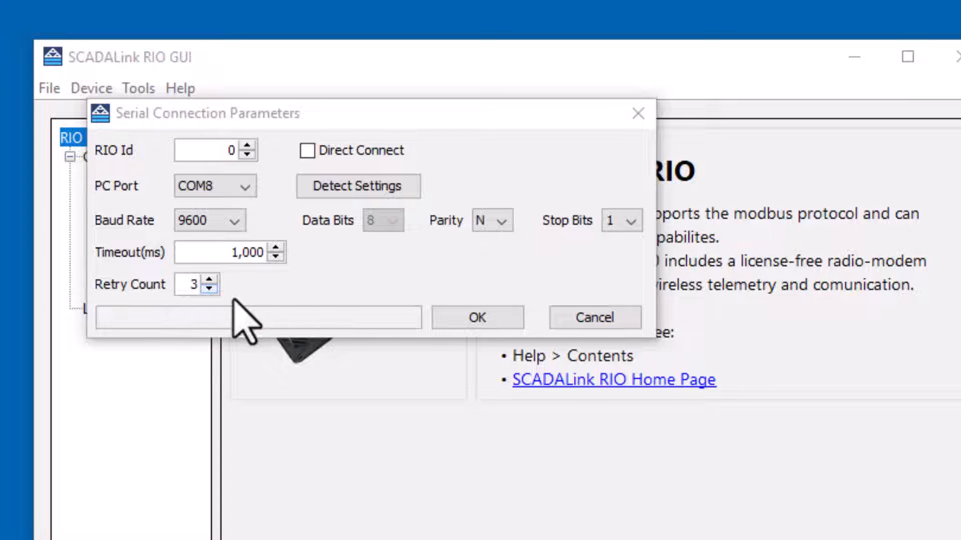
Step: Accept the COM8 connection settings and read the configuration from the RIO900 radio
click(485, 315)
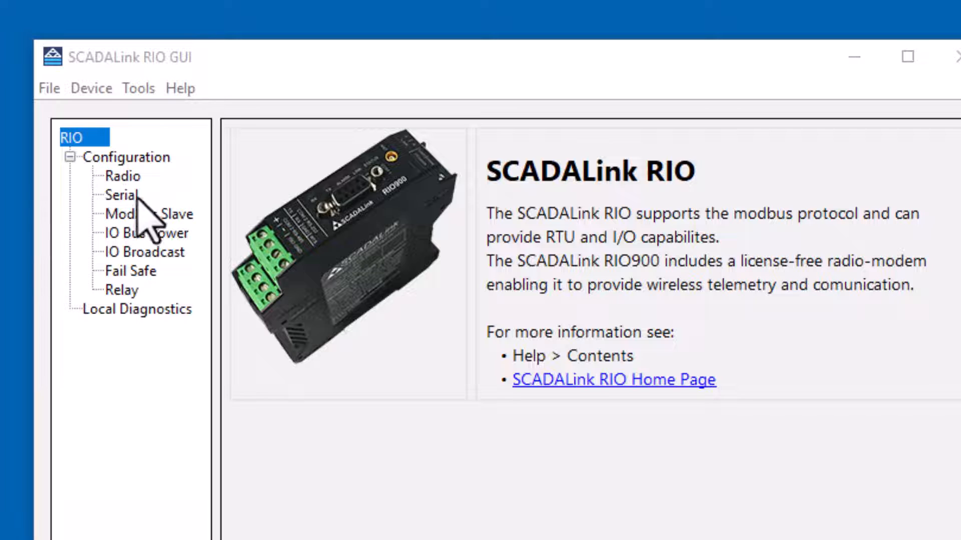
click(82, 88)
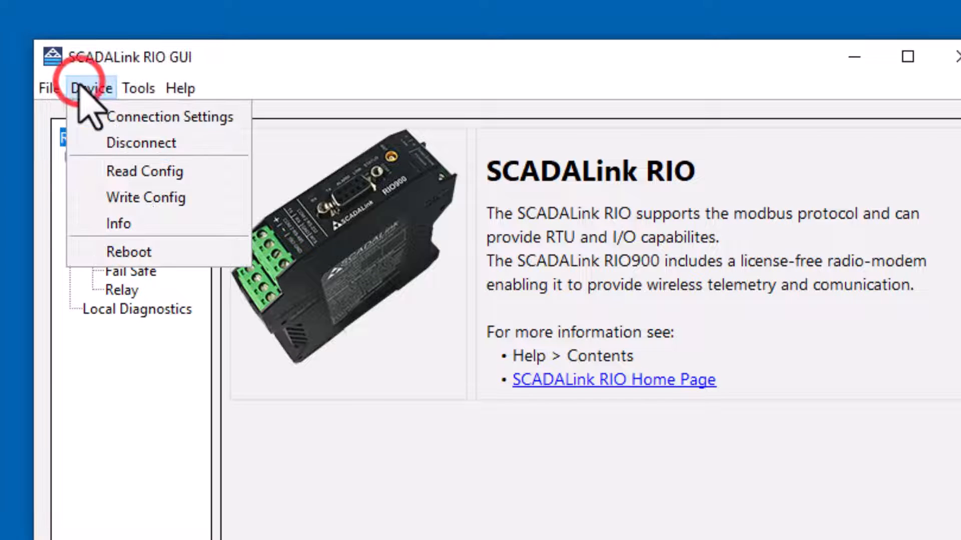
click(120, 171)
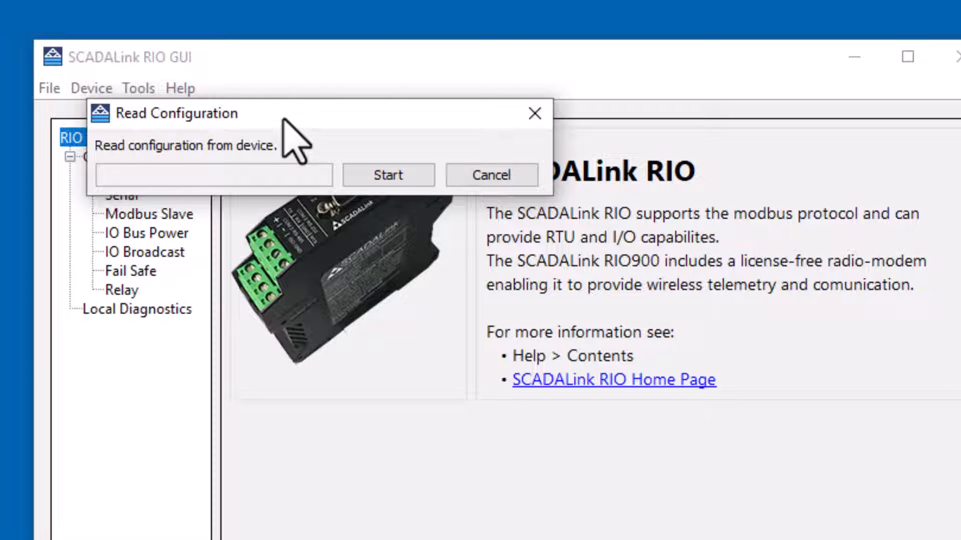
click(380, 174)
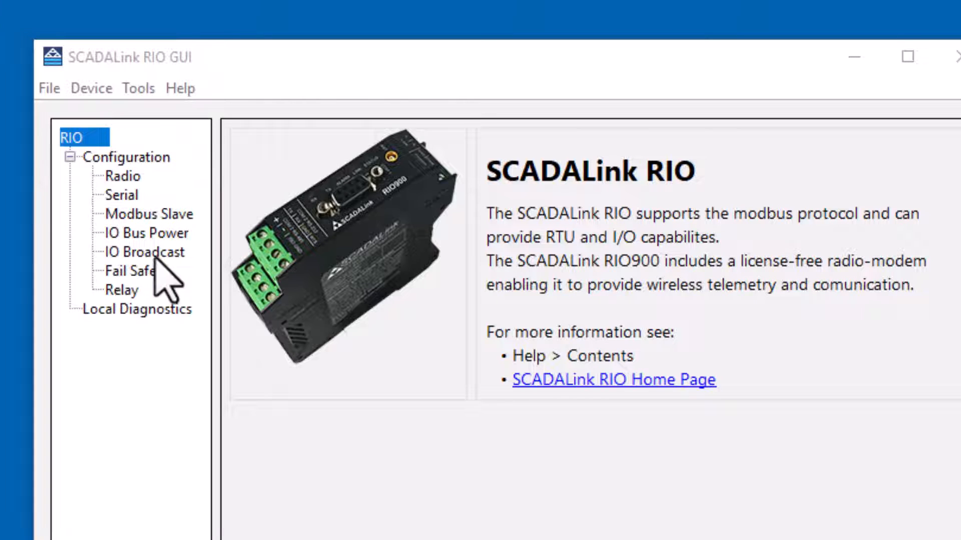
Step: Review Radio and Serial settings, keeping COM2 at 57600 baud, then view Modbus Slave settings
click(117, 174)
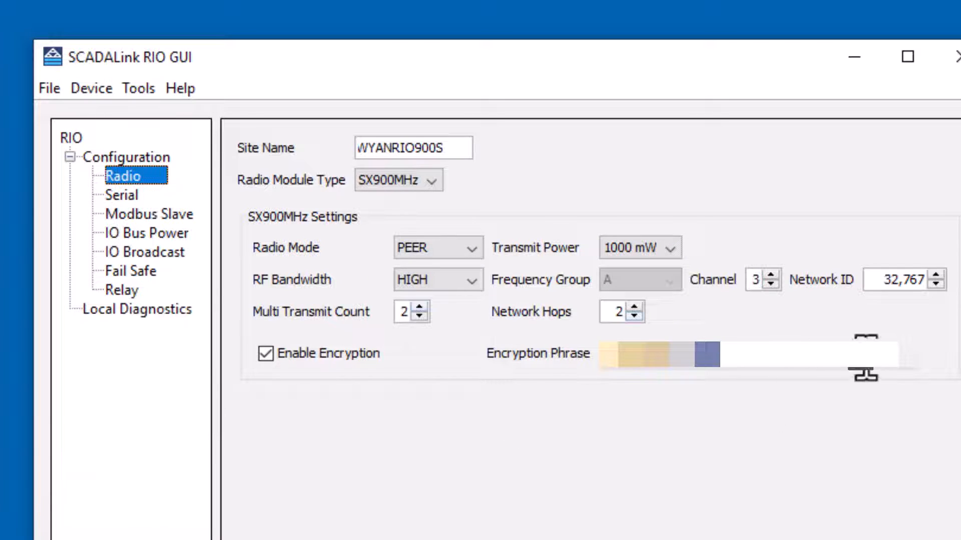
click(110, 194)
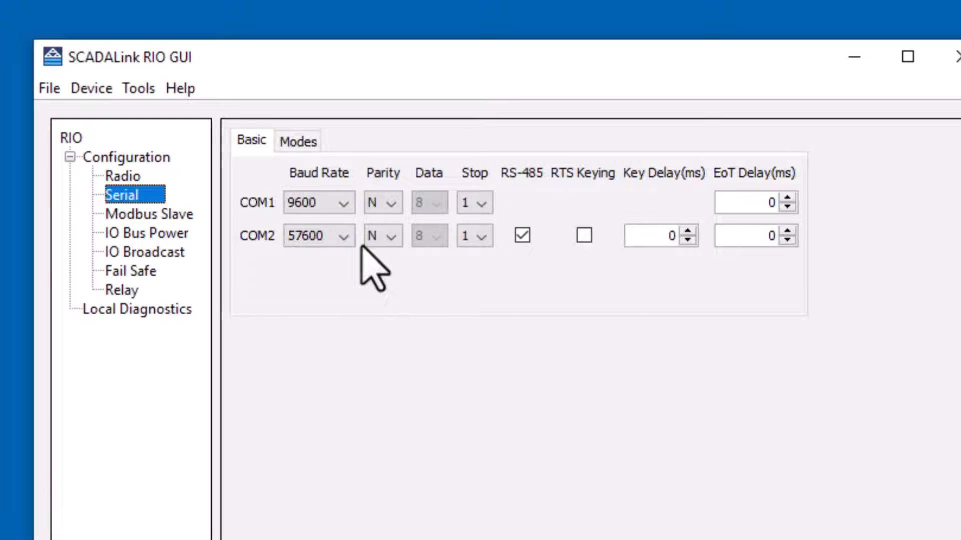
click(346, 238)
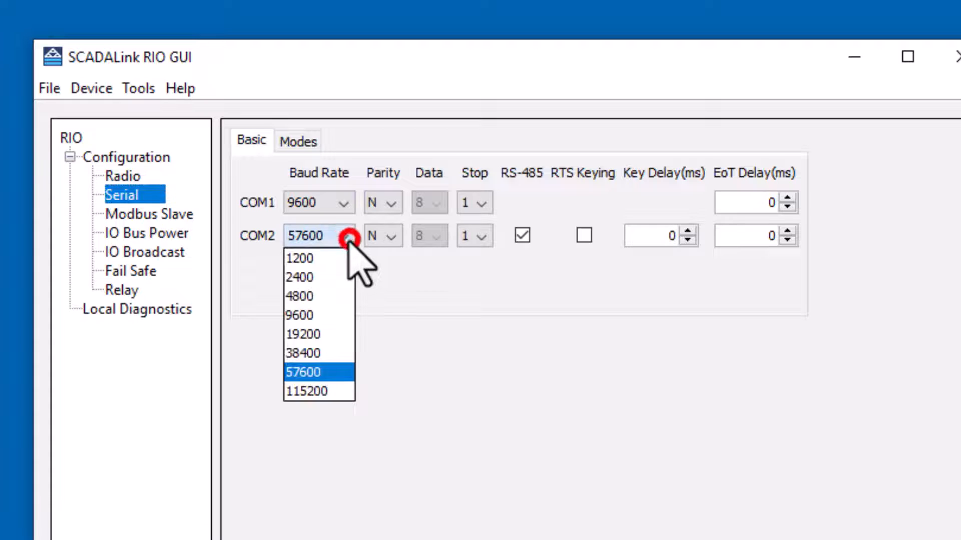
click(320, 372)
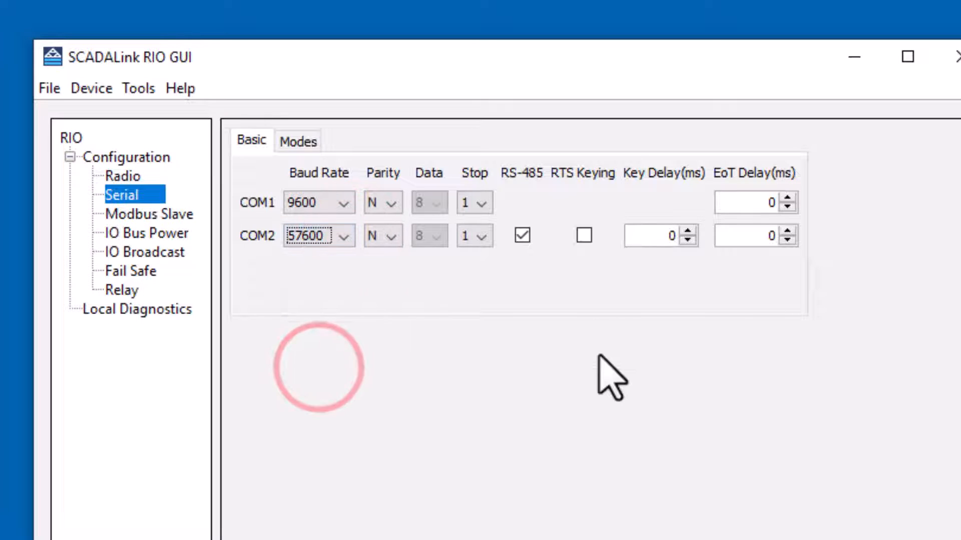
click(132, 214)
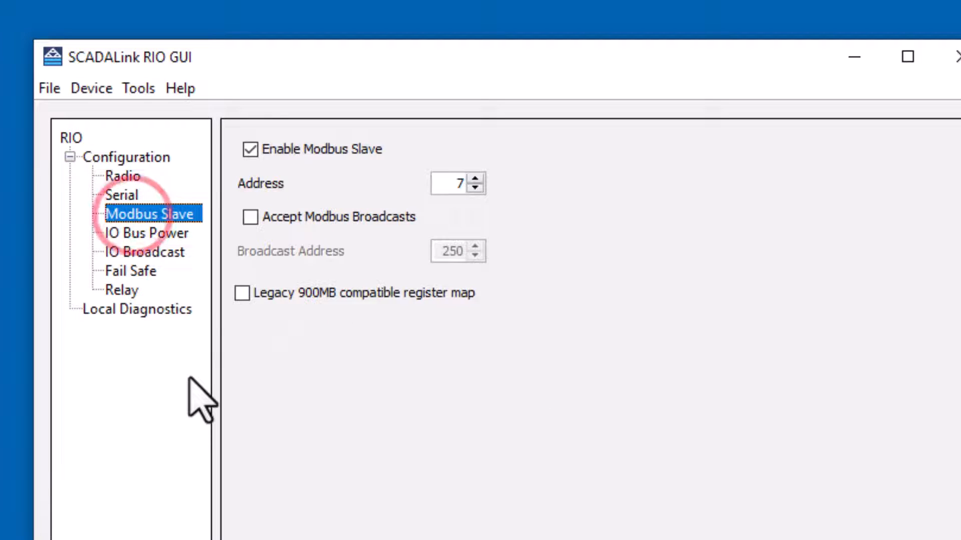
Step: Review IO Bus Power and IO Broadcast, leaving module 1 as COMBO, then view Fail Safe
click(120, 233)
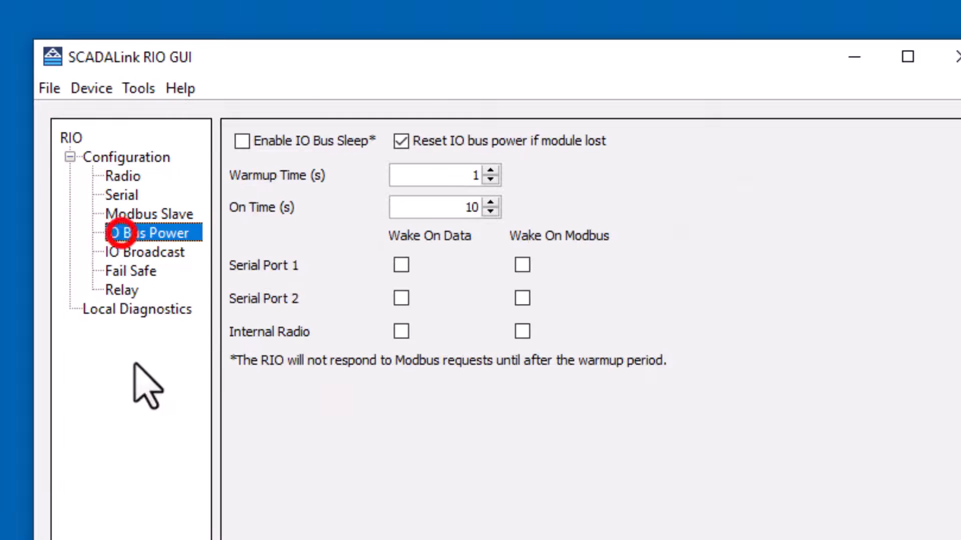
click(123, 252)
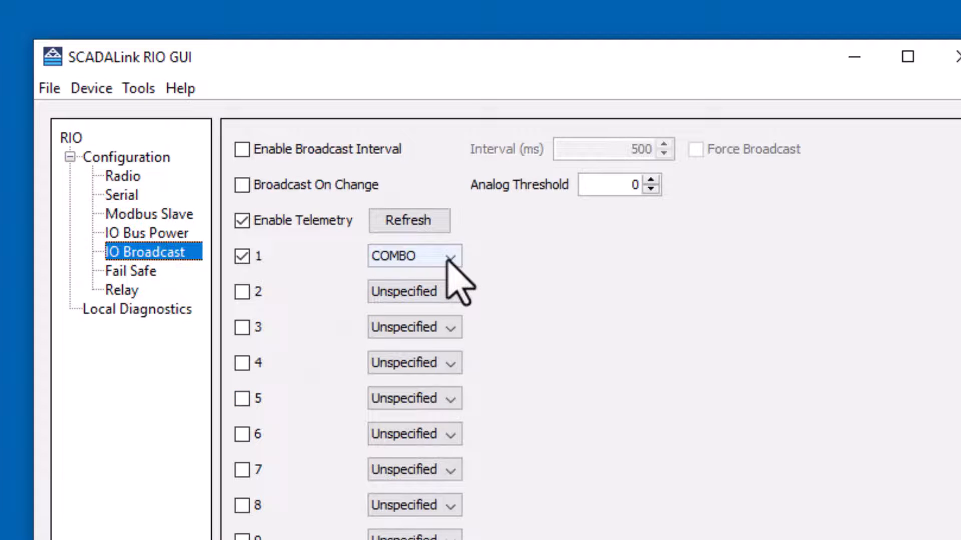
mouse_move(448, 259)
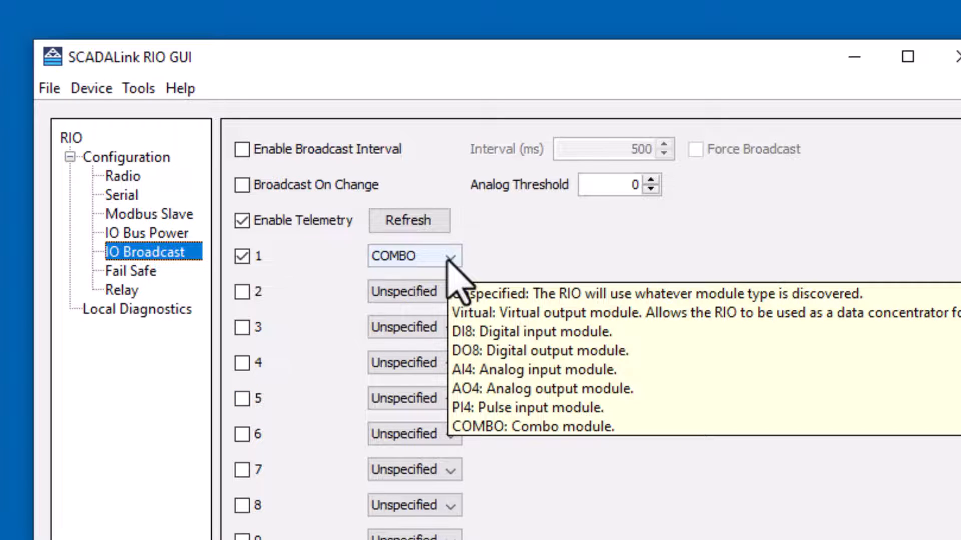
click(450, 259)
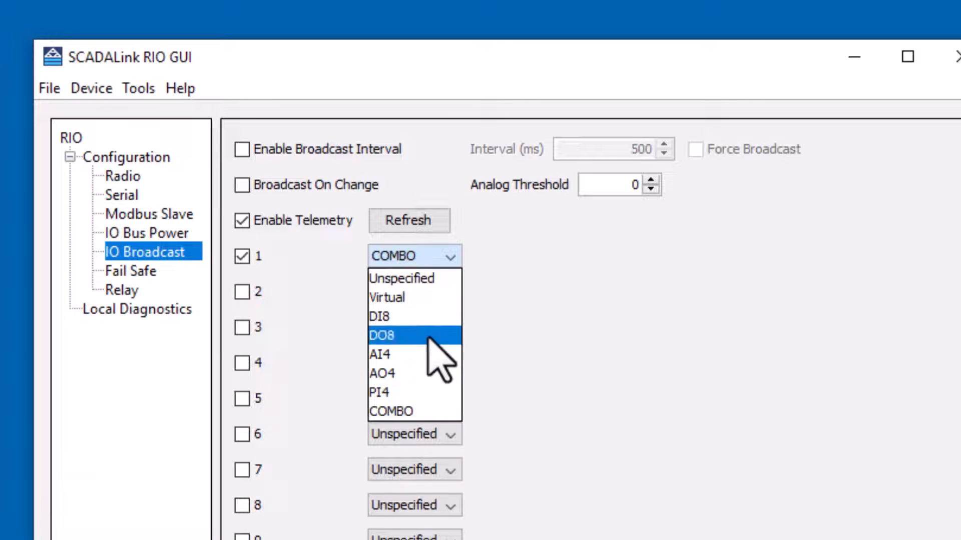
click(541, 300)
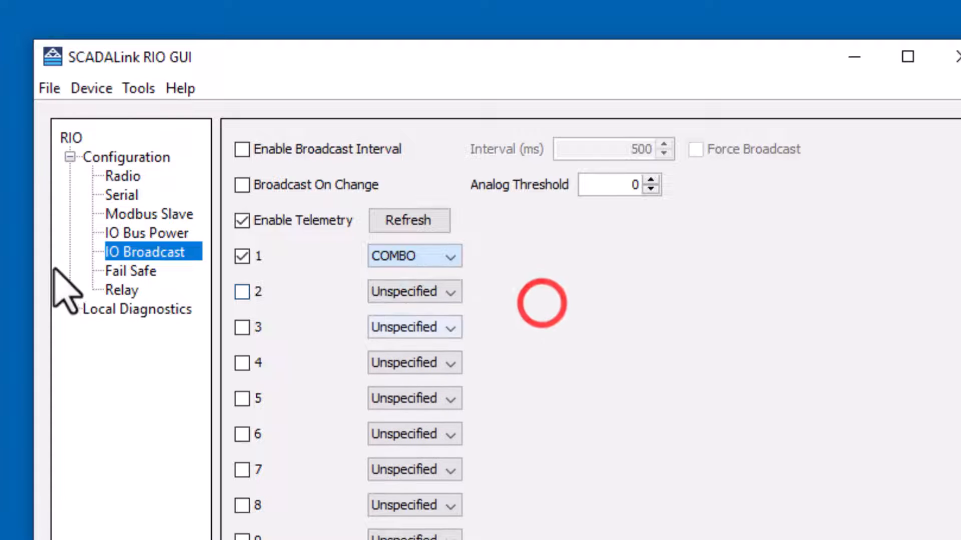
click(120, 271)
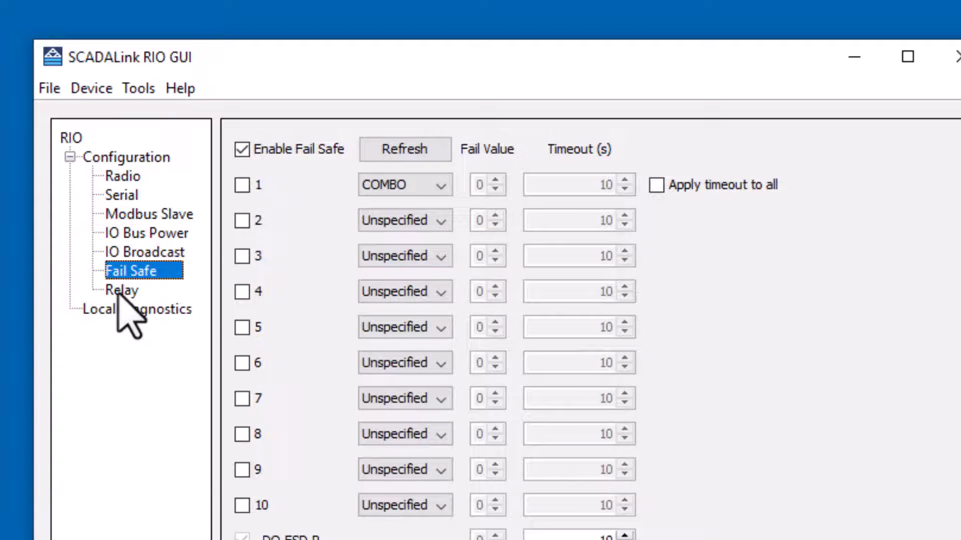
Step: View the Relay alarm conditions, then the radio's Local Diagnostics (24.6 V, RSSI -59)
click(121, 291)
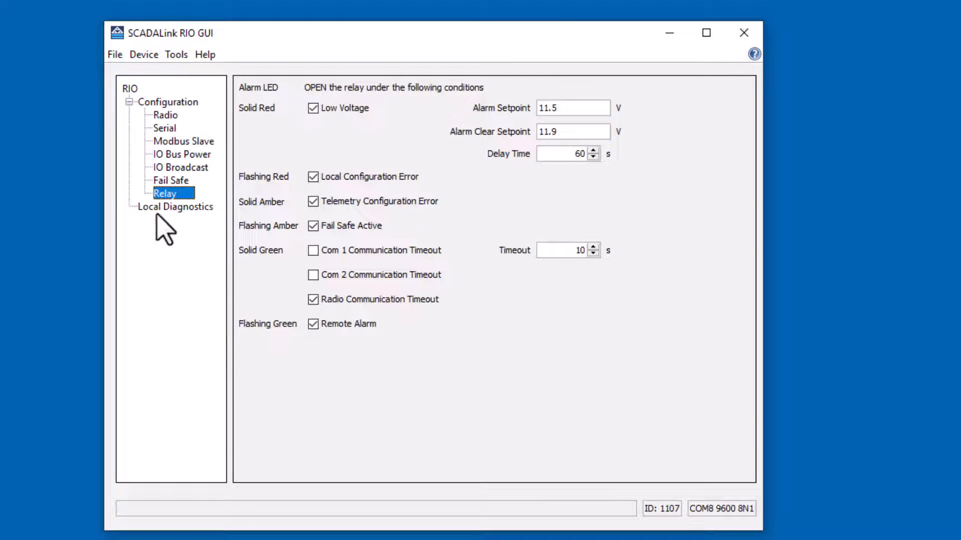
click(162, 206)
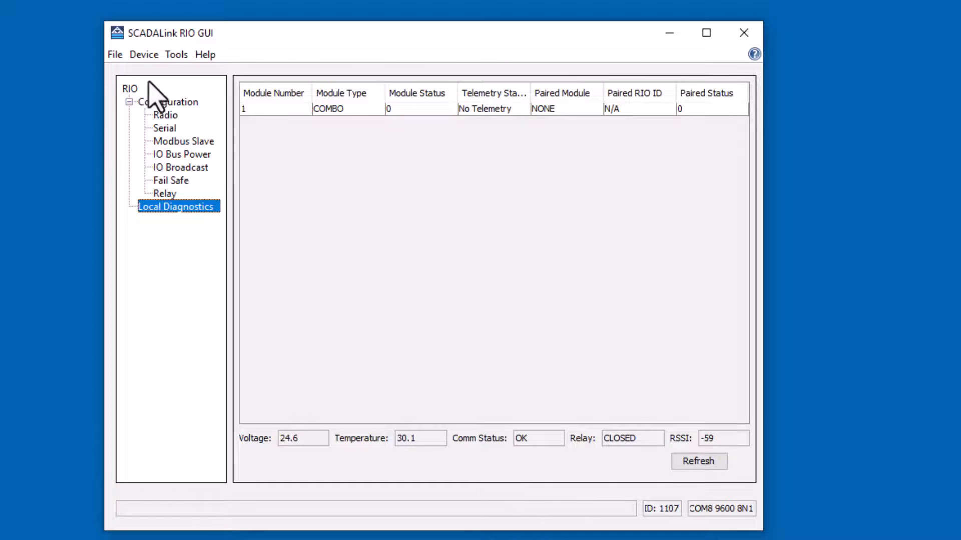
Step: Start writing the reviewed configuration to the RIO900 radio via Device > Write Config
click(135, 54)
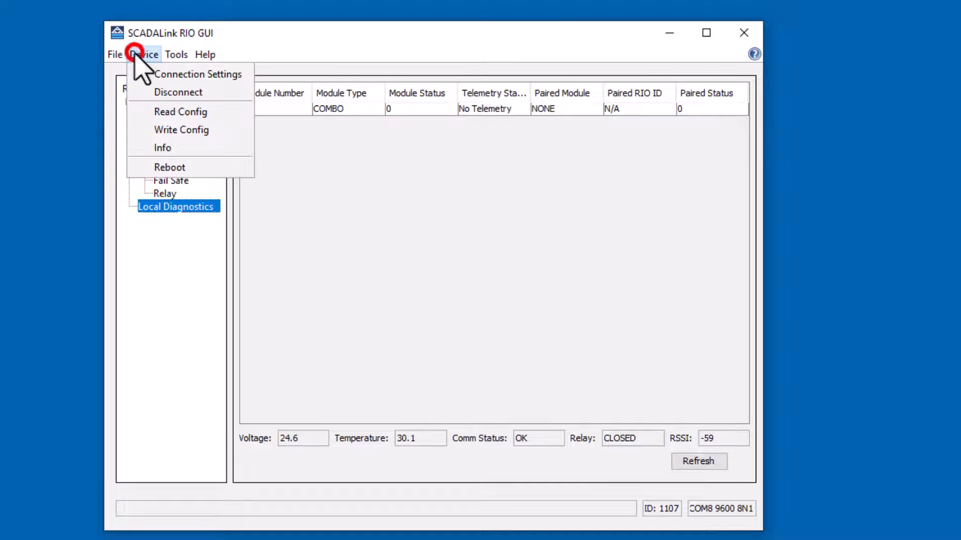
click(191, 132)
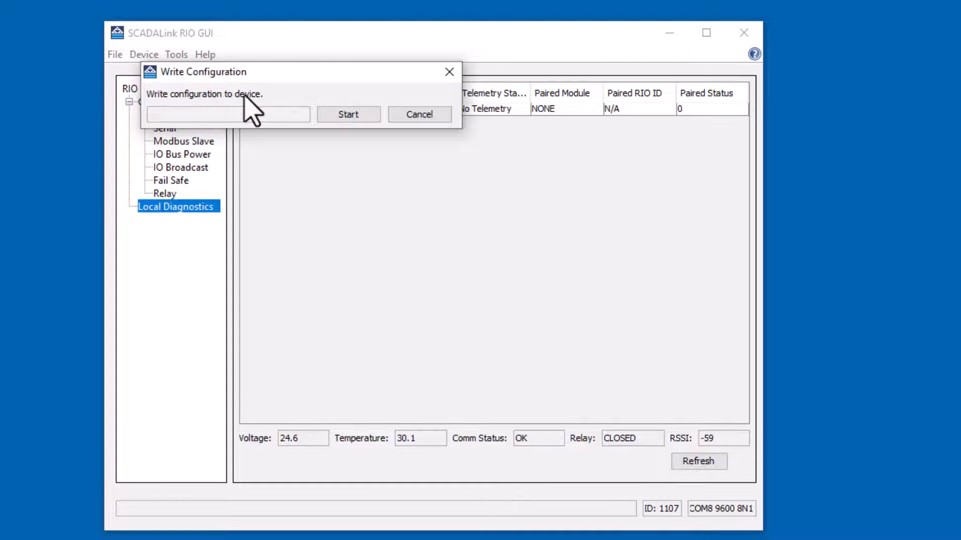
click(341, 116)
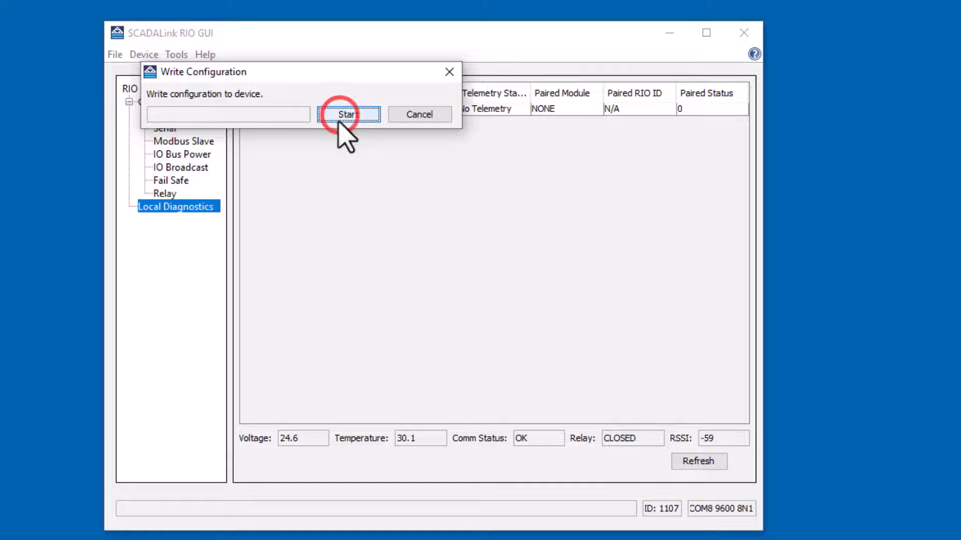